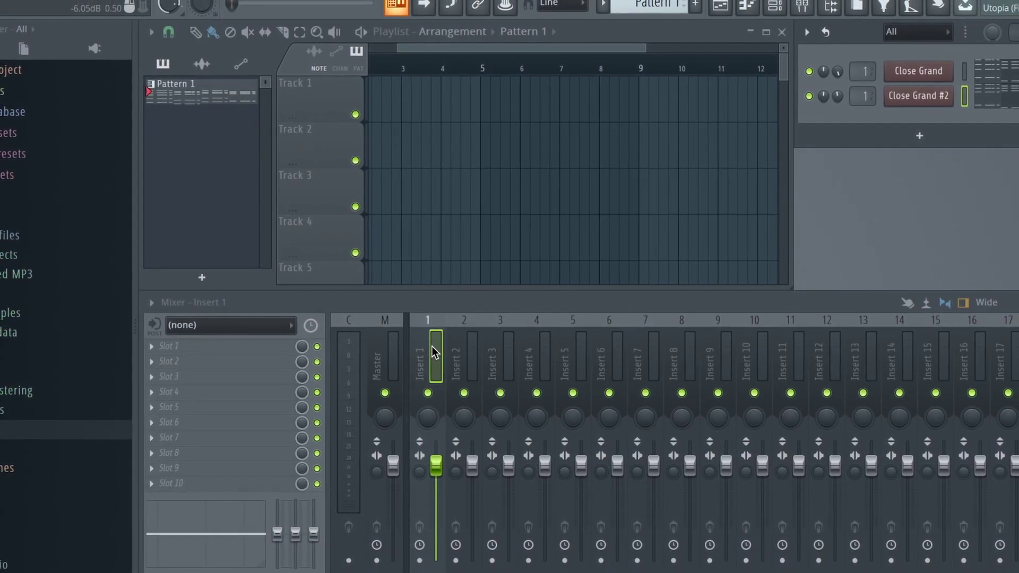
- Load Fruity Reeverb 2 into the first effect slot of mixer Insert 1 and reposition its window
left_click(284, 345)
mouse_move(377, 288)
left_click(447, 350)
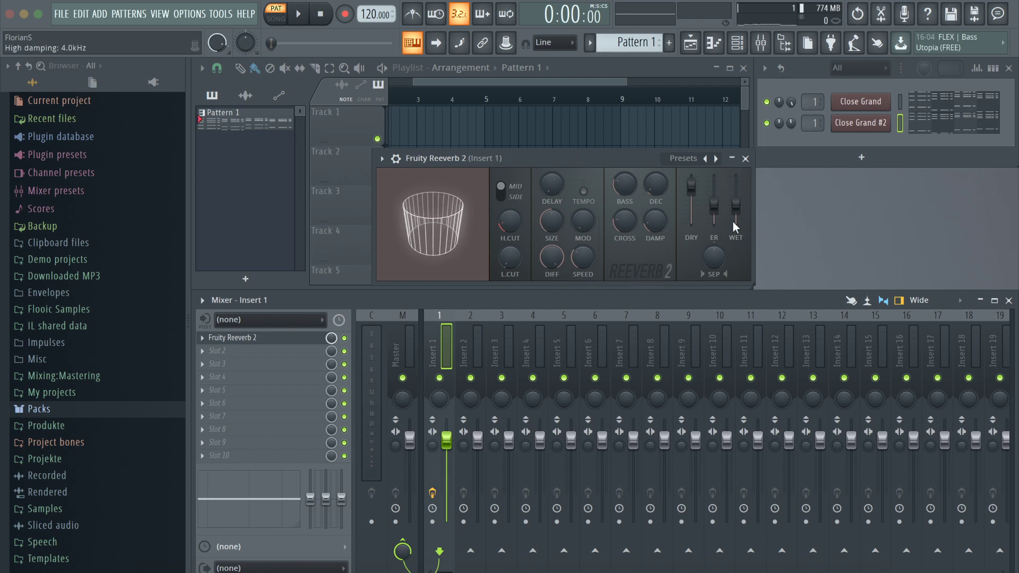
left_click_drag(597, 159, 613, 173)
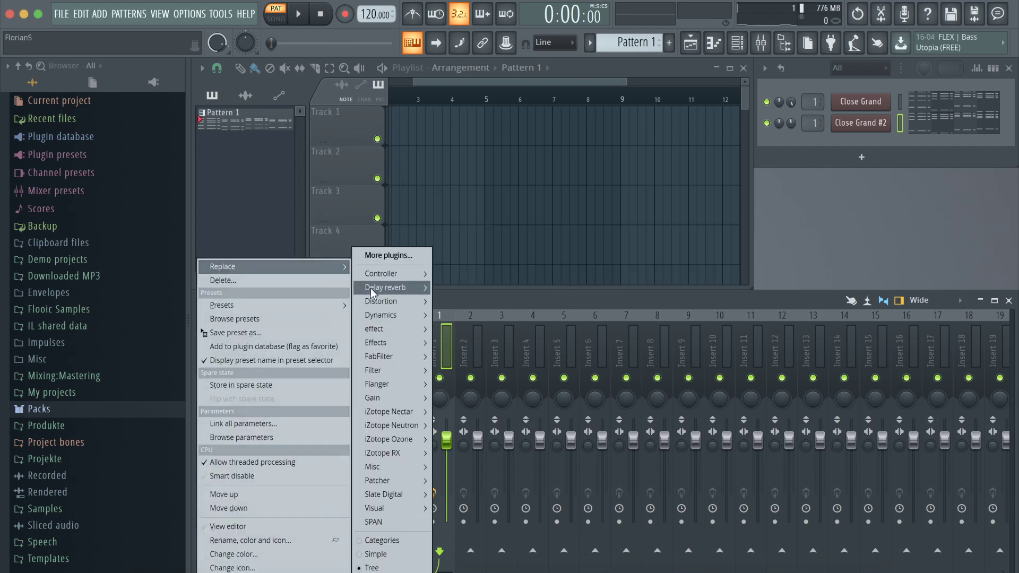
- Replace the reverb in Insert 1's first slot with Fruity Convolver and play its default impulse
mouse_move(371, 288)
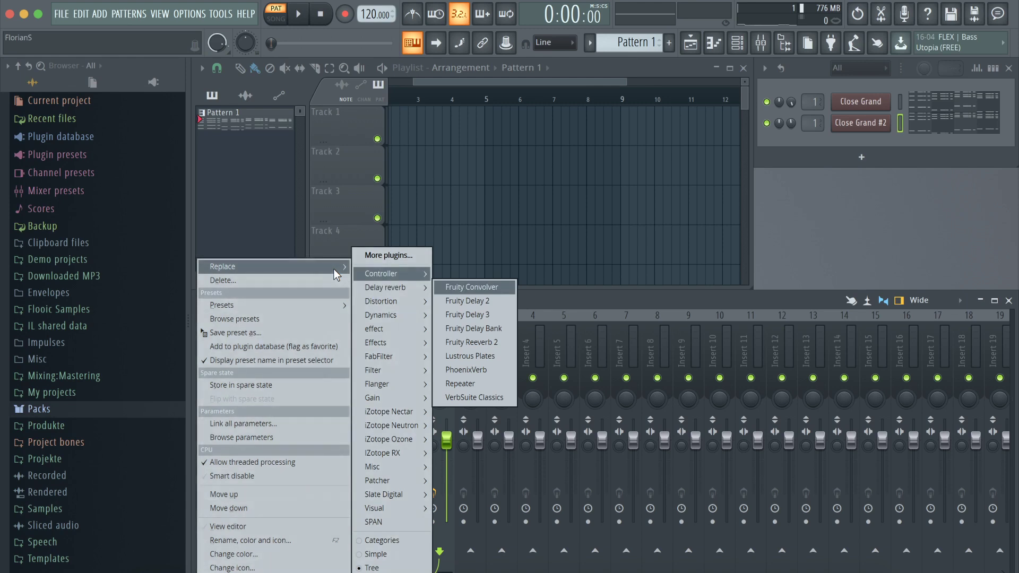
left_click(445, 288)
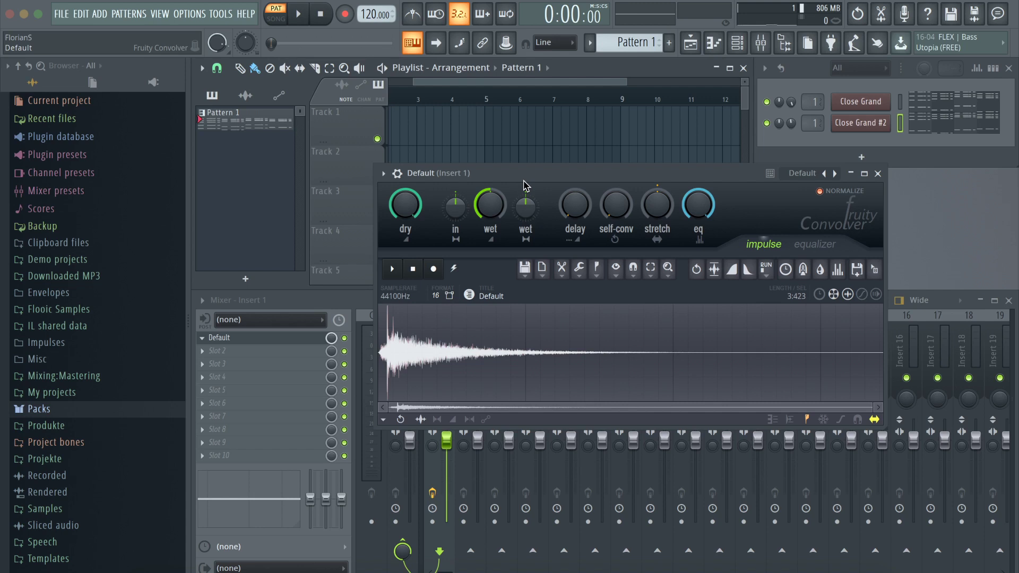
left_click_drag(524, 186, 541, 189)
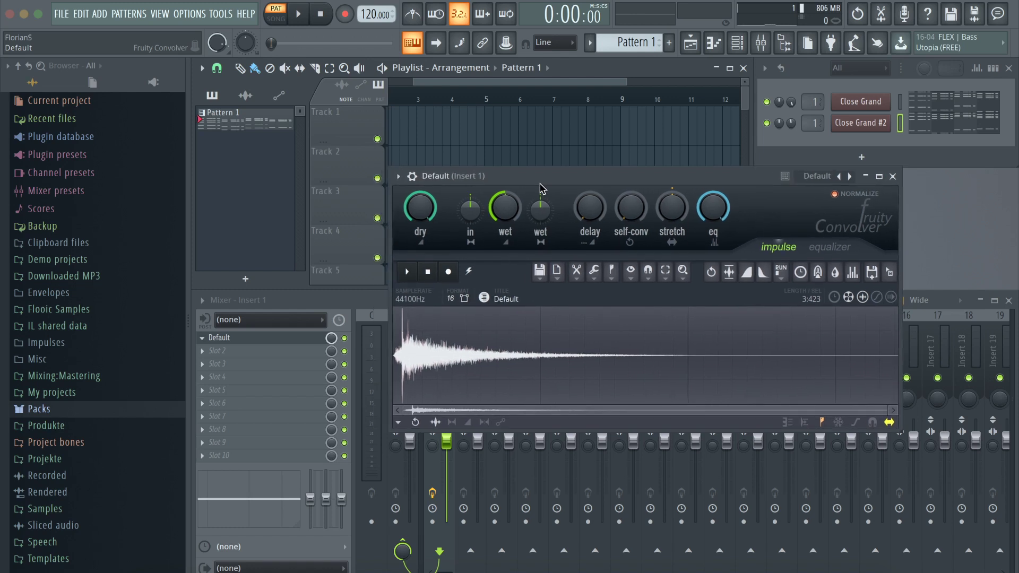
mouse_move(543, 183)
left_mouse_down()
mouse_move(603, 188)
mouse_move(553, 169)
left_mouse_up()
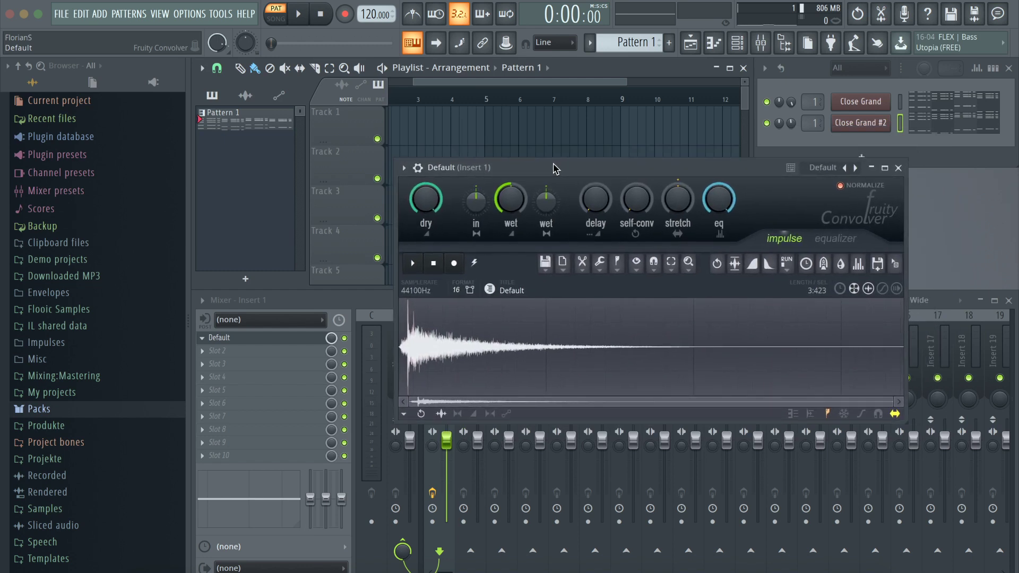
left_click(412, 263)
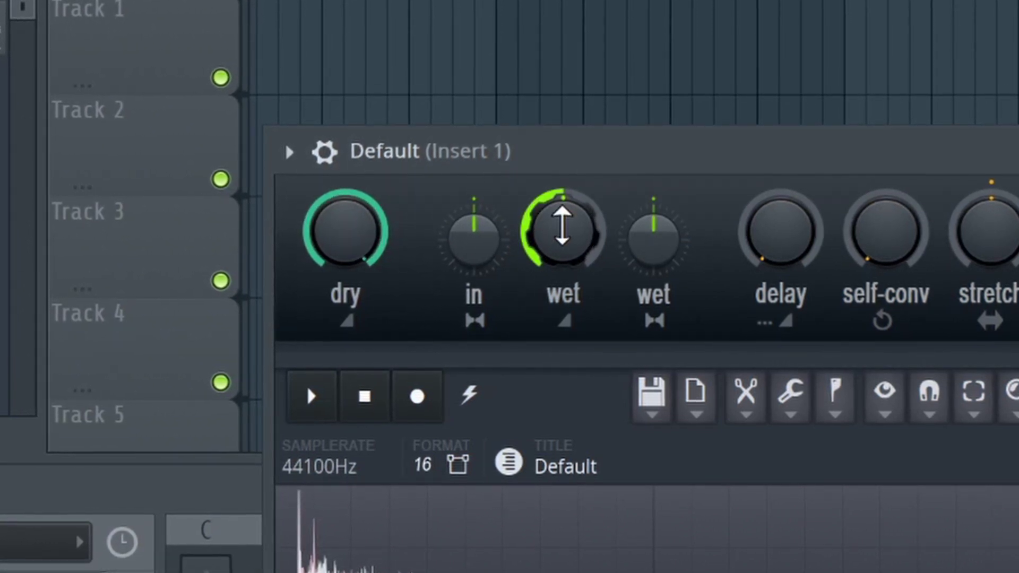
- Try the dry level at minimum and maximum and the wet level at different amounts, ending with full dry and reduced wet
mouse_move(563, 231)
left_mouse_down()
mouse_move(563, 262)
mouse_move(563, 234)
left_mouse_up()
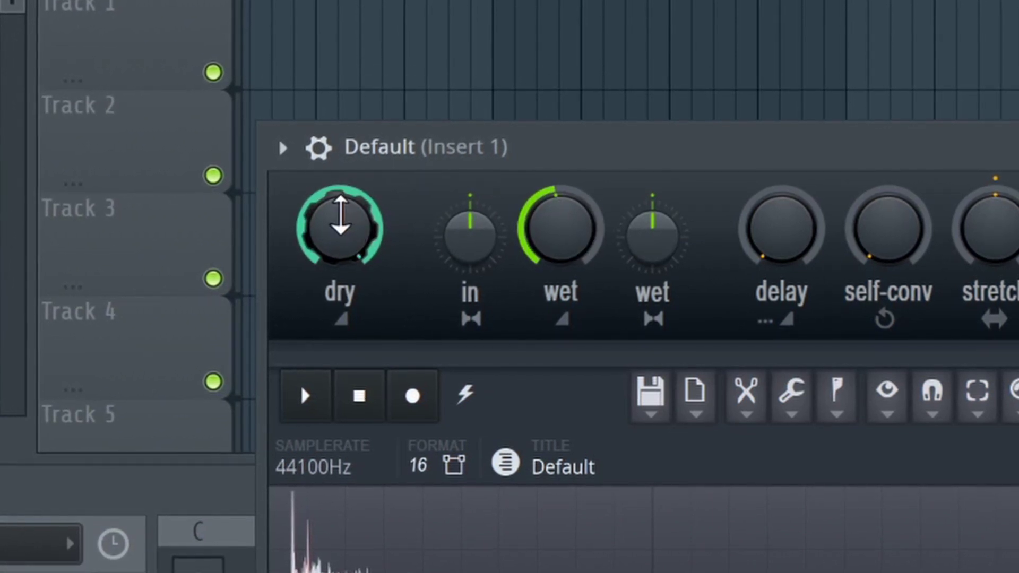
left_click_drag(340, 215, 340, 255)
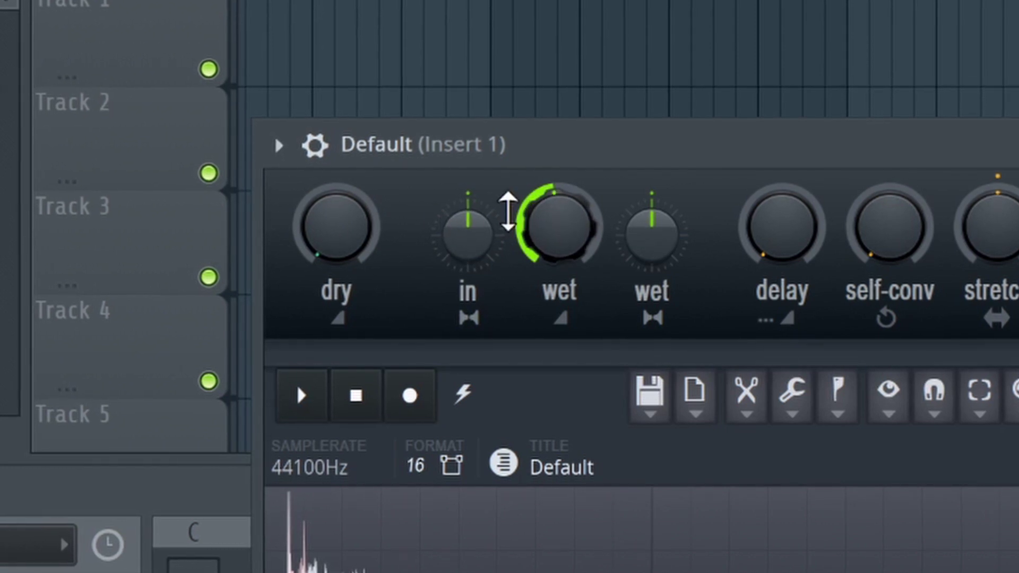
left_click_drag(534, 214, 534, 225)
left_click_drag(313, 220, 313, 170)
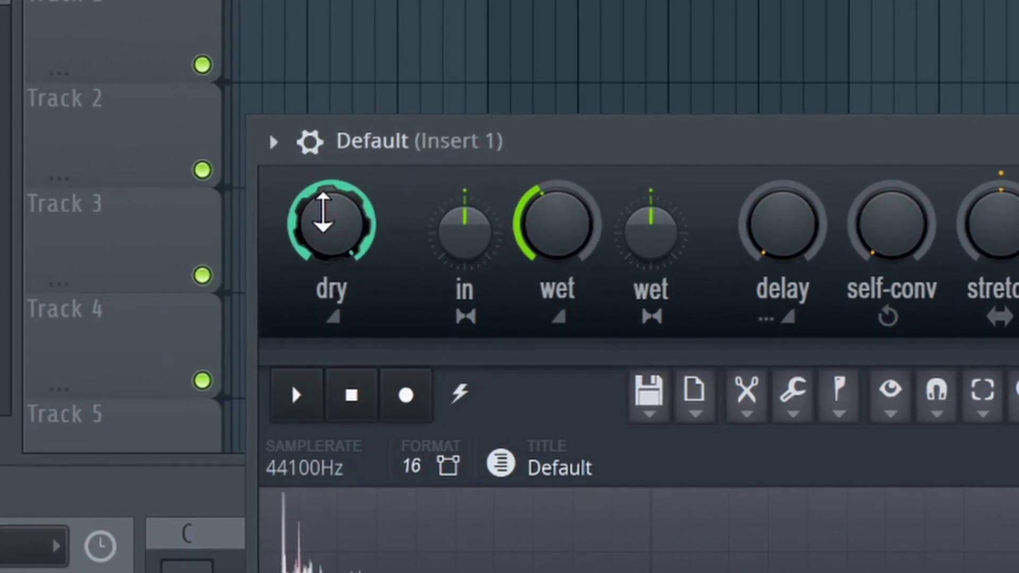
left_click_drag(510, 201, 511, 228)
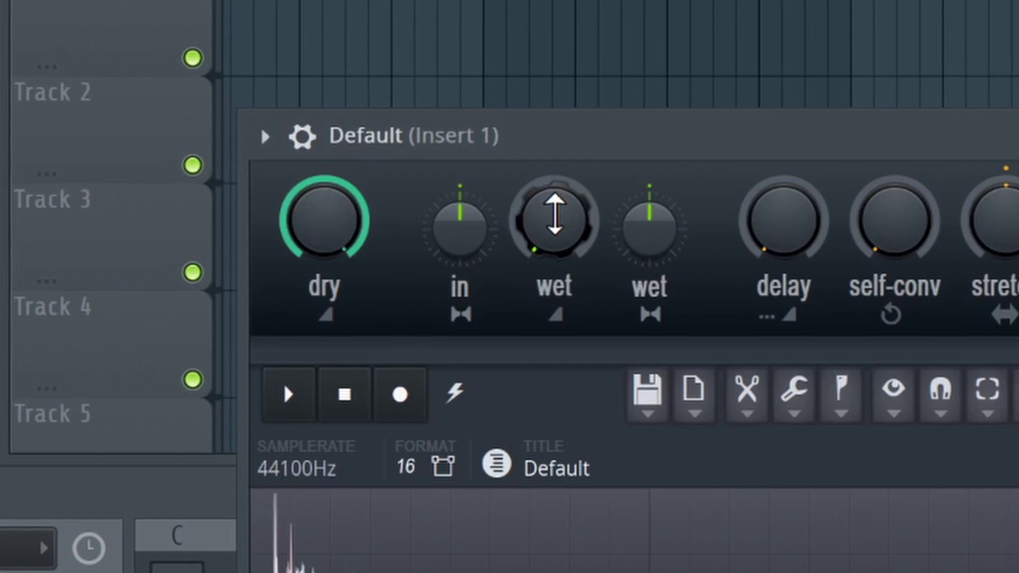
mouse_move(554, 215)
left_mouse_down()
mouse_move(554, 188)
mouse_move(552, 216)
left_mouse_up()
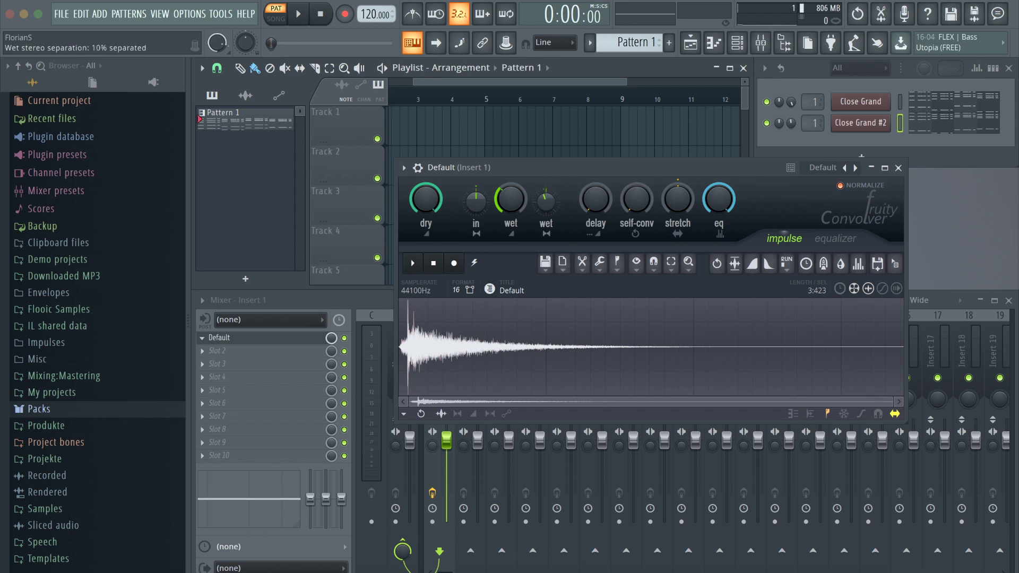
- Try the wet stereo separation, self-convolution and stretch controls, leaving each at its default
left_click_drag(547, 202, 542, 156)
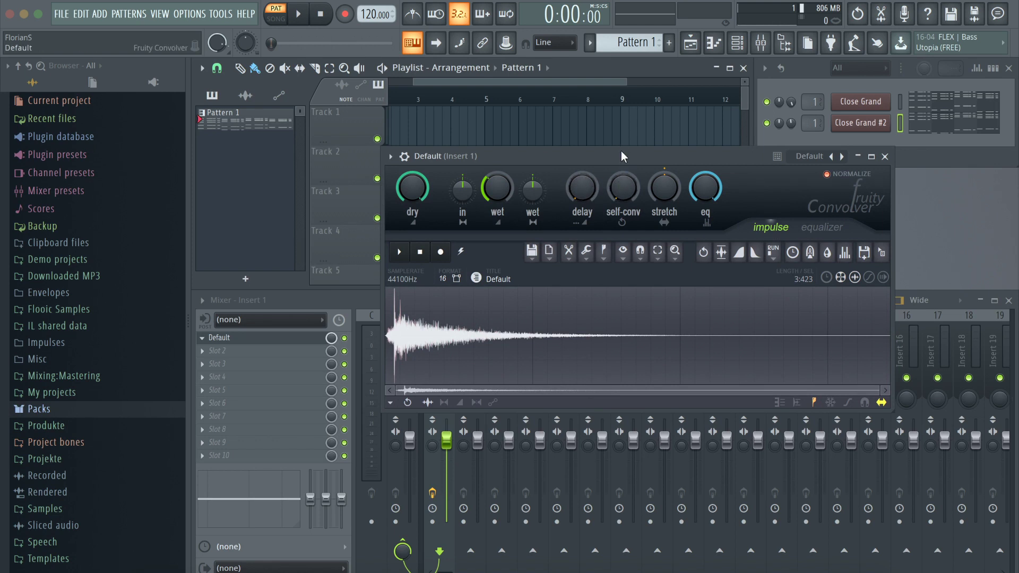
left_click_drag(621, 151, 600, 156)
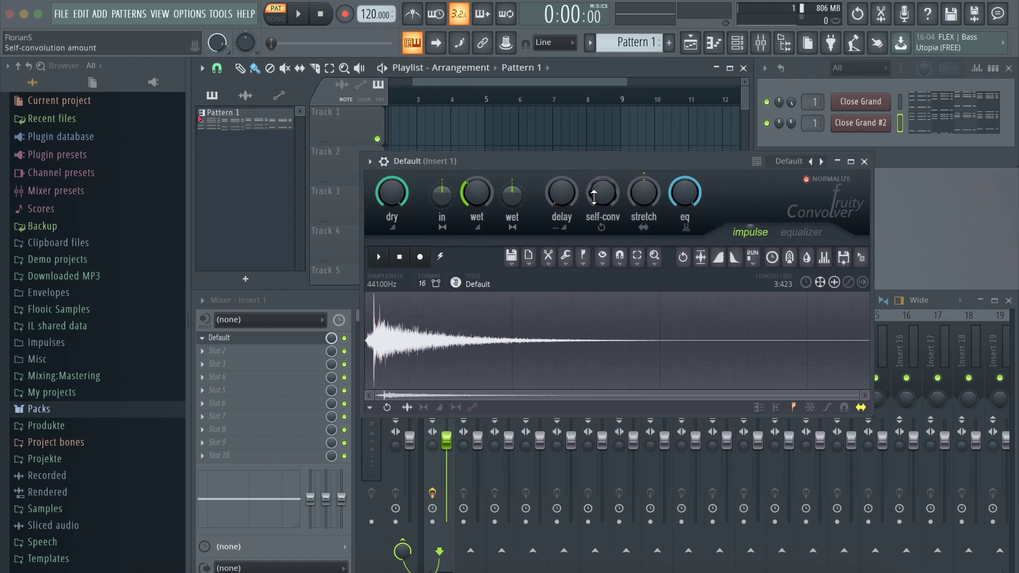
mouse_move(599, 196)
left_mouse_down()
mouse_move(598, 184)
mouse_move(599, 196)
left_mouse_up()
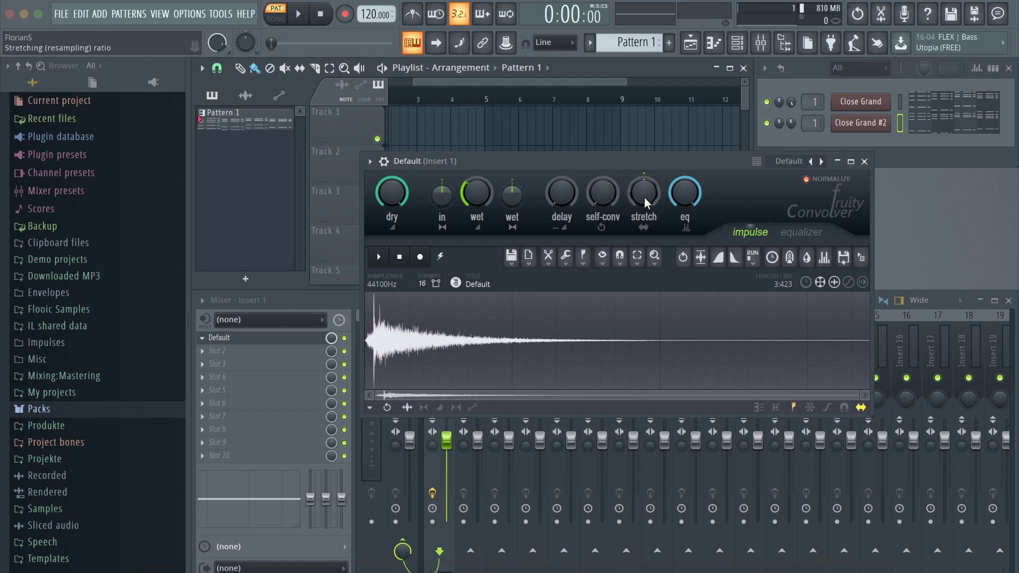
mouse_move(644, 193)
left_mouse_down()
mouse_move(644, 162)
mouse_move(644, 191)
left_mouse_up()
- In the convolver's equalizer, pull the low-frequency end of the curve to the minimum and add a raised point near 1 kHz
left_click(799, 233)
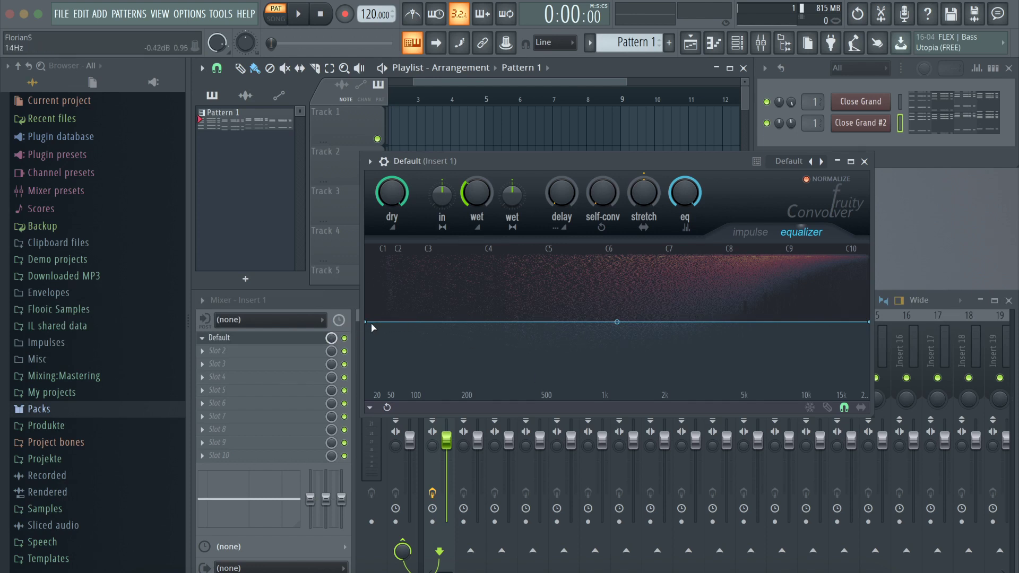
left_click_drag(368, 323, 381, 439)
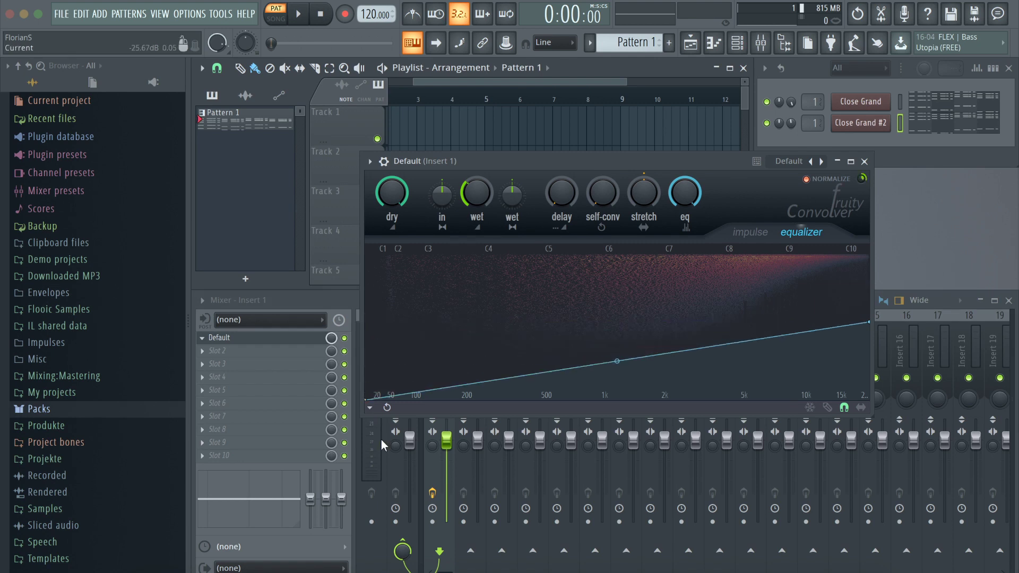
left_click_drag(567, 372, 606, 334)
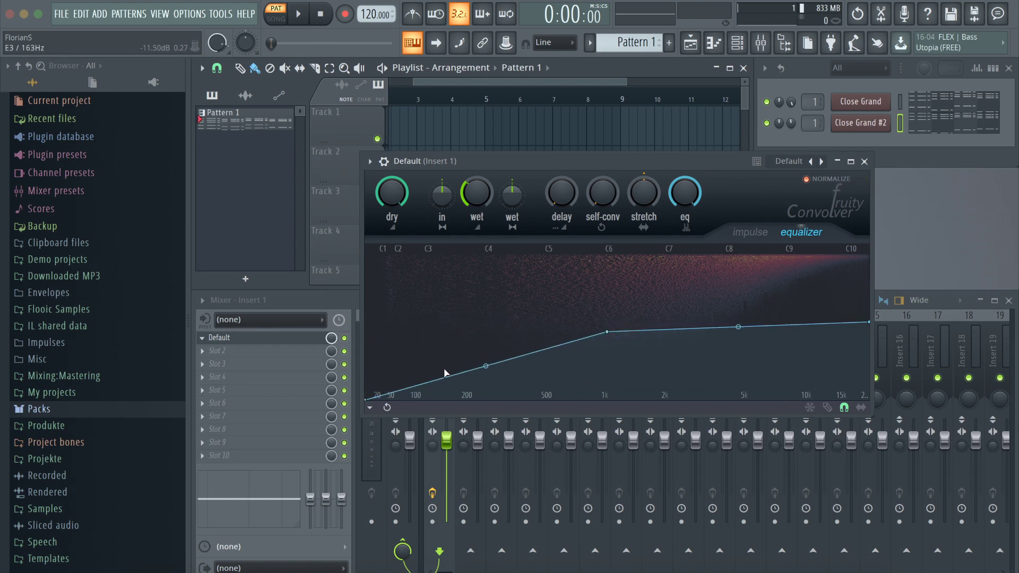
- Delete the added equalizer point, restore the flat curve and return to the impulse view
right_click(367, 399)
key("Escape")
right_click(608, 332)
left_click(622, 333)
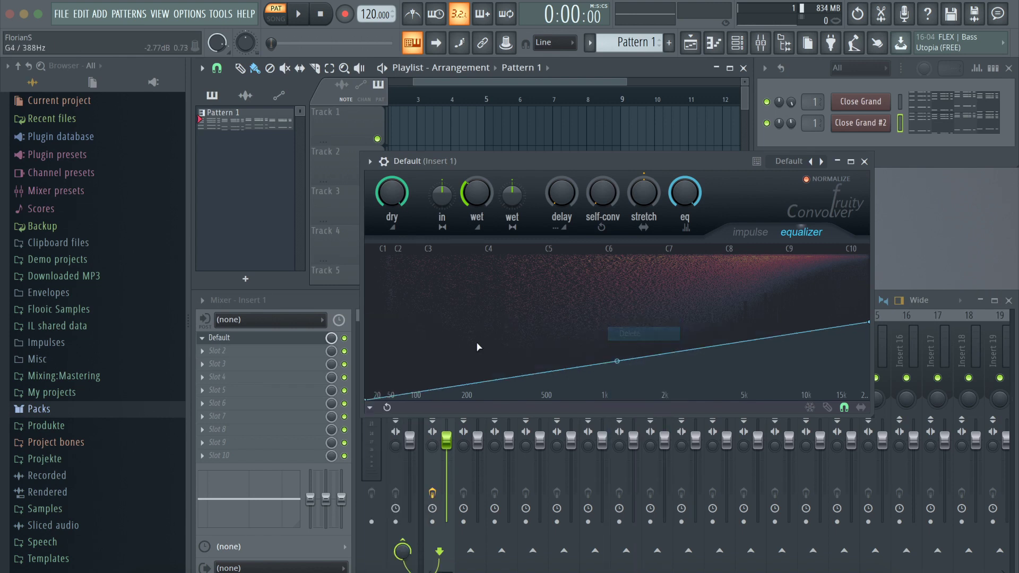
left_click_drag(371, 400, 352, 322)
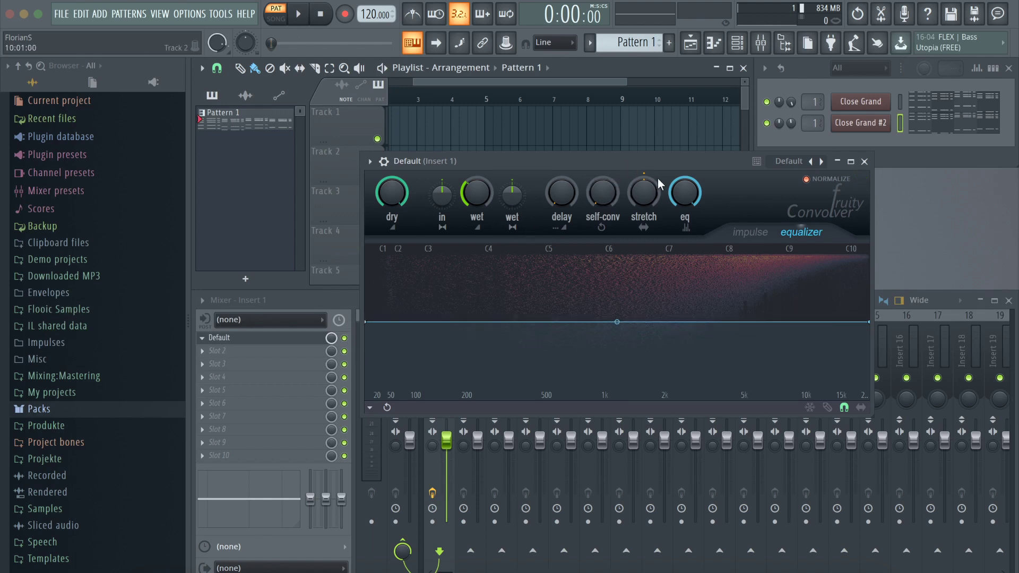
left_click(759, 234)
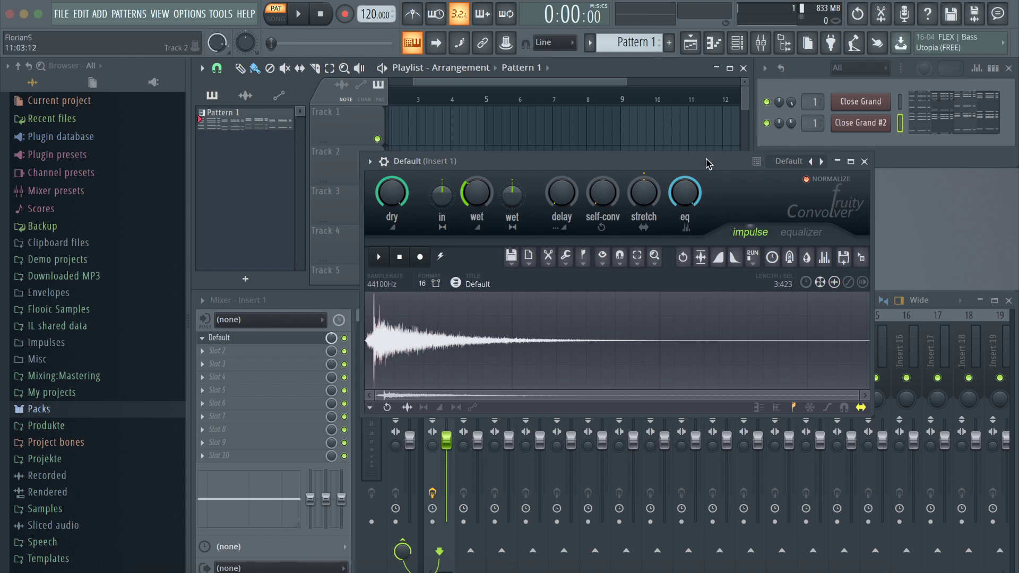
- Examine the list of available convolver presets without choosing one, and reposition the plugin window
left_click_drag(710, 163, 707, 168)
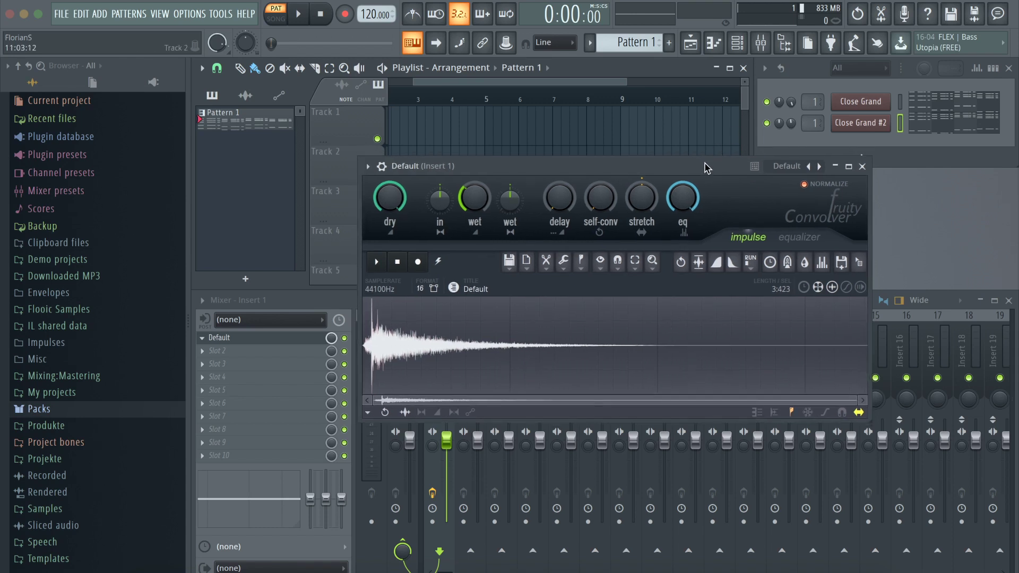
left_click(785, 169)
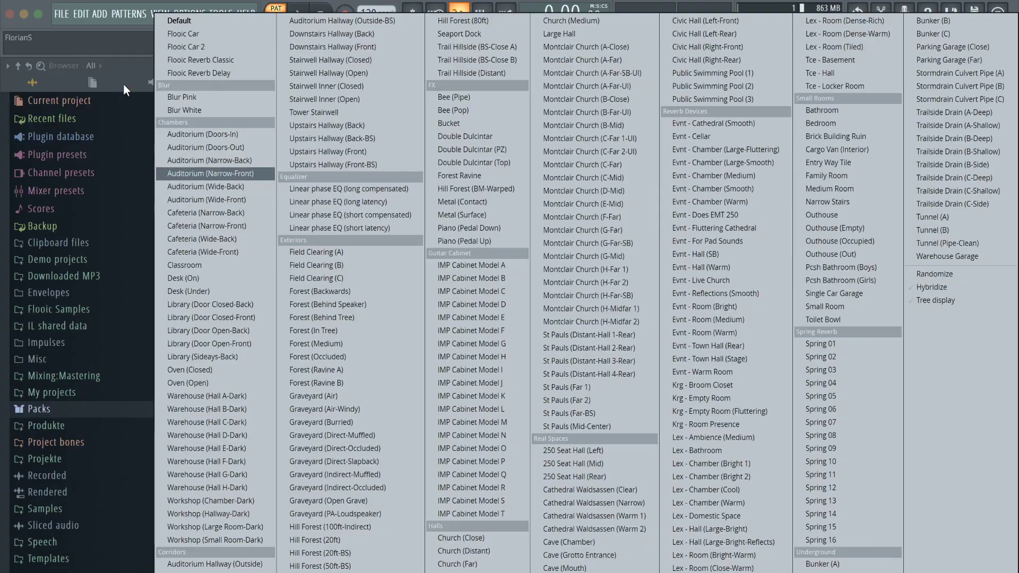
left_click(123, 84)
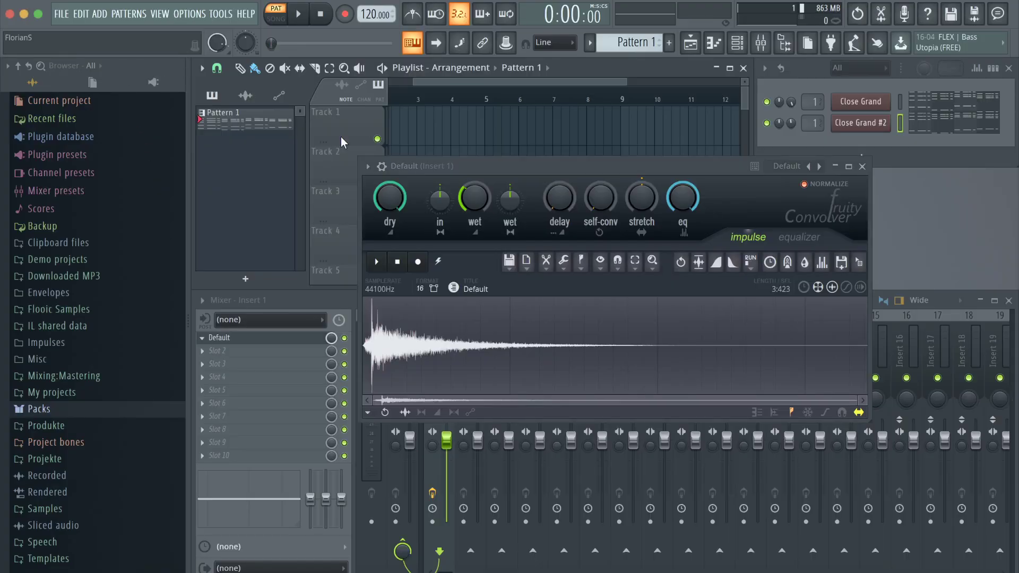
left_click_drag(502, 166, 496, 176)
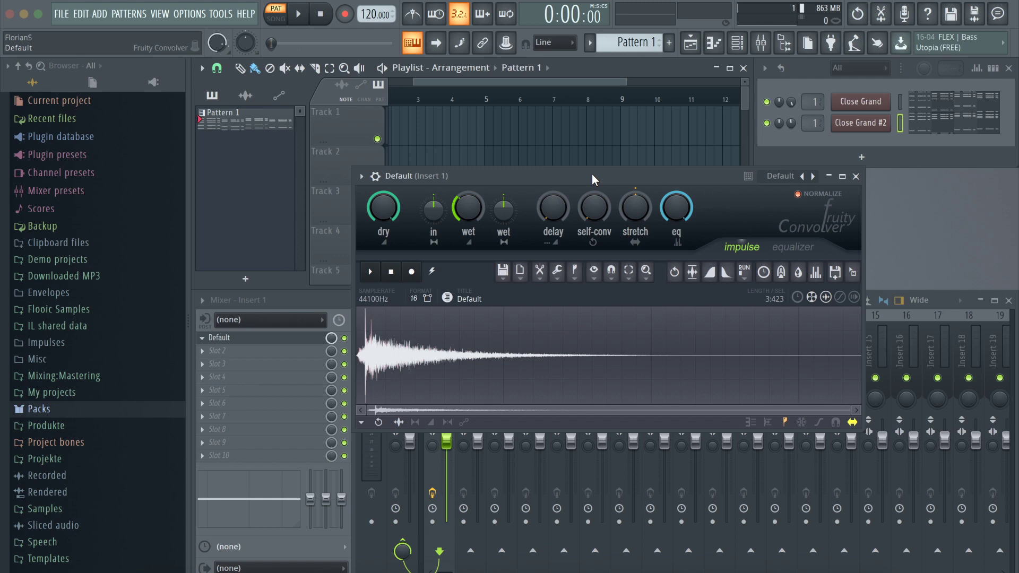
left_click_drag(592, 176, 668, 212)
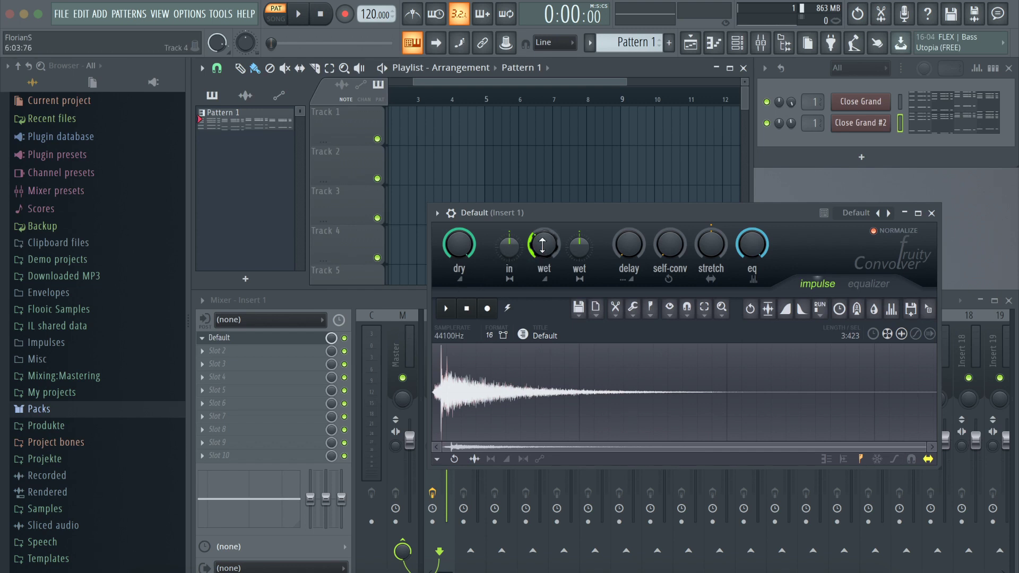
- Play the pattern with the Default preset while raising the wet level from zero to about half, and stop playback
scroll(541, 245, "down", 3)
key("space")
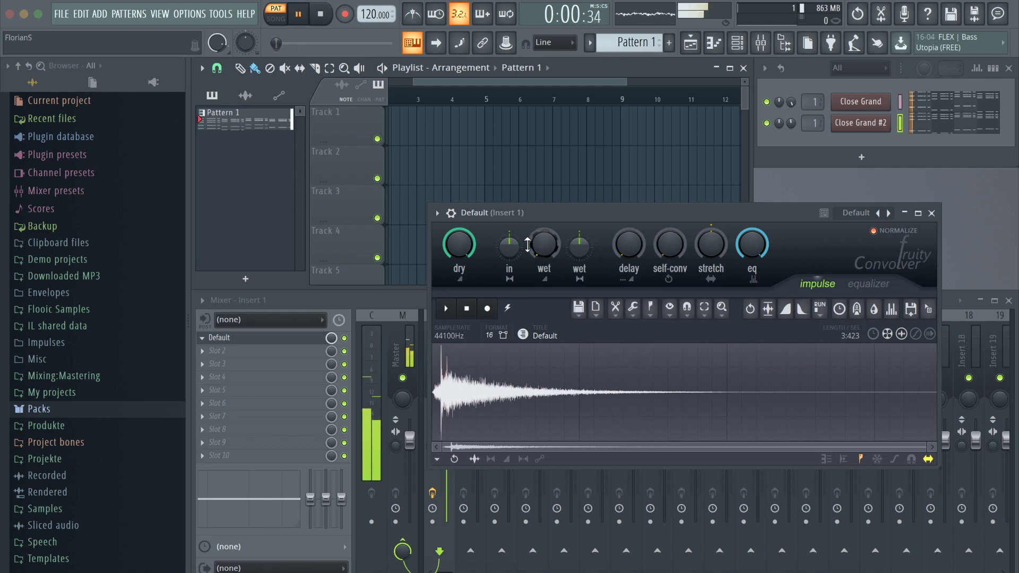
left_click_drag(544, 245, 544, 222)
key("space")
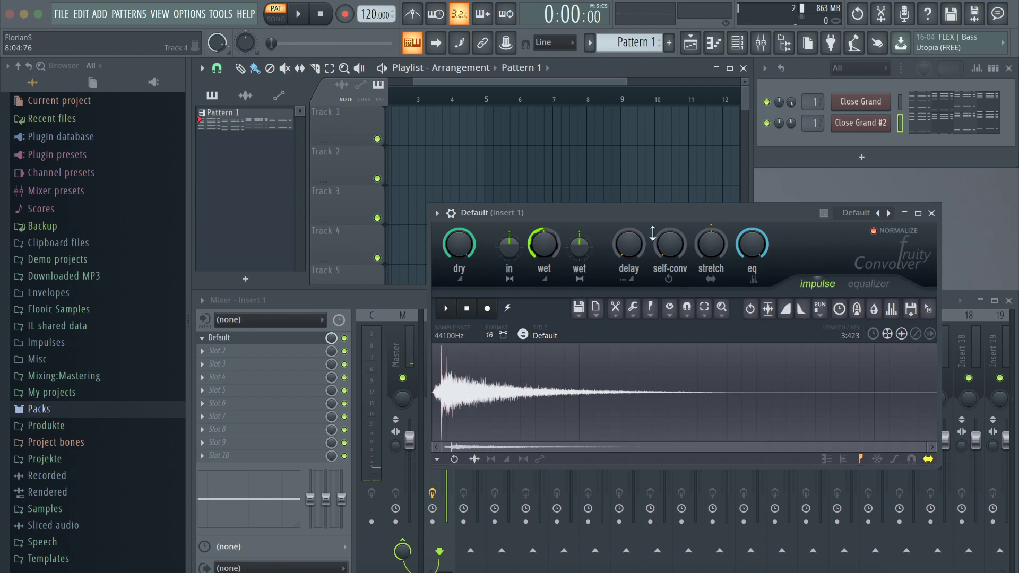
- Load the Evnt - Hall (Warm) preset and audition the pattern with the wet level at about -26 dB
left_click(856, 213)
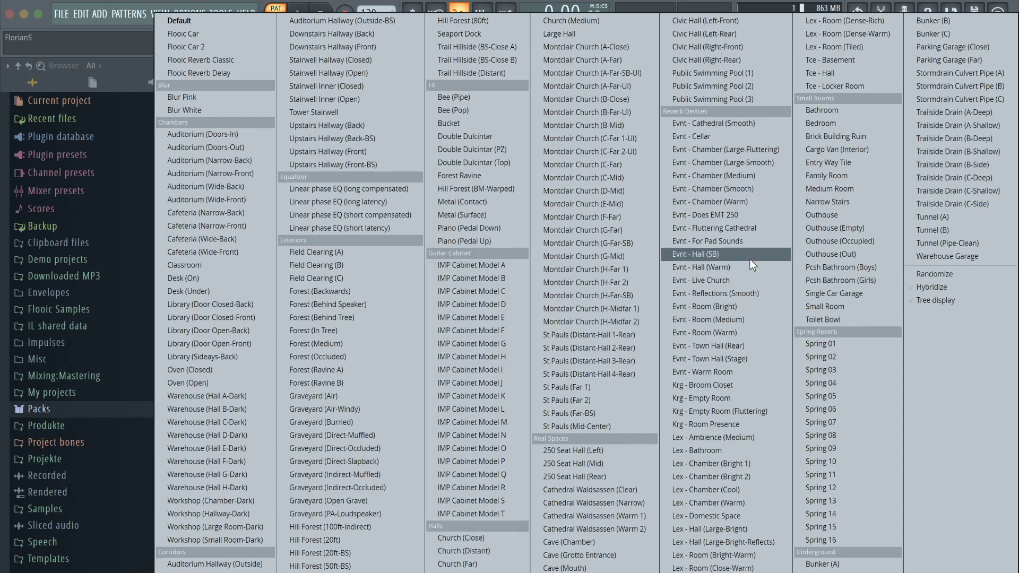
left_click(728, 265)
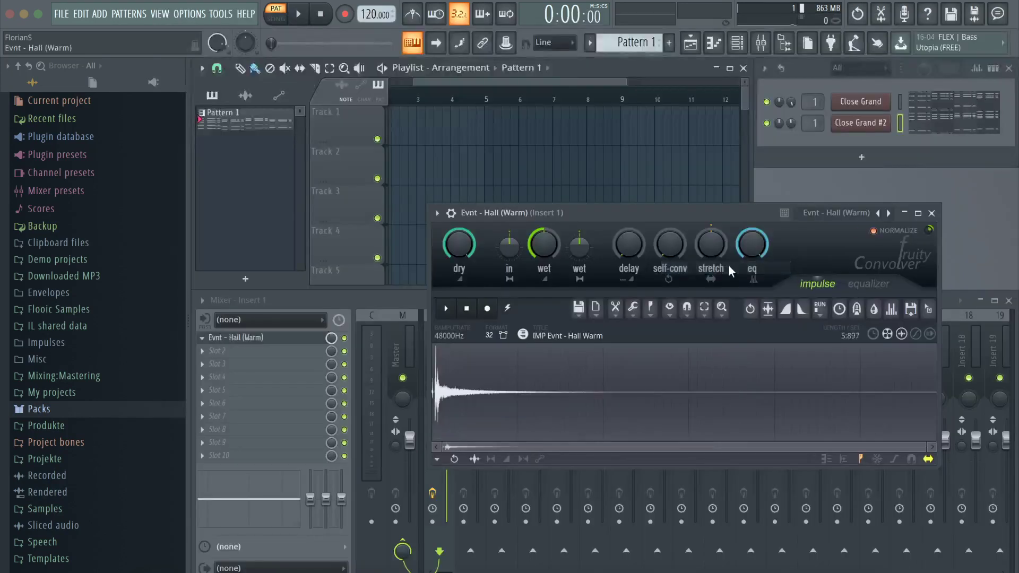
scroll(553, 234, "up", 8)
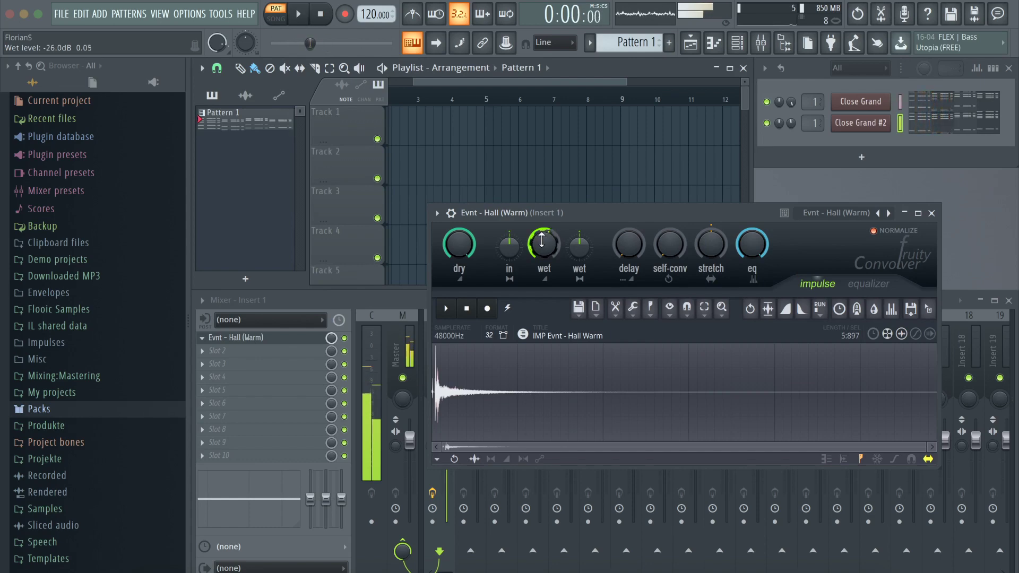
key("space")
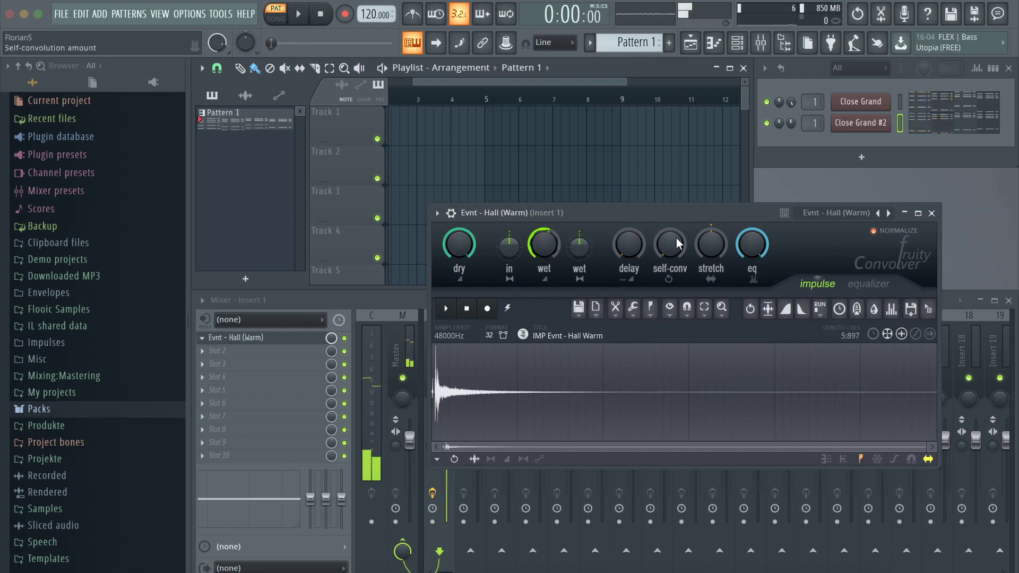
- Load the Flooic Reverb Classic preset and audition the pattern, setting the wet level to about -24.1 dB
left_click(816, 214)
left_click(710, 319)
key("space")
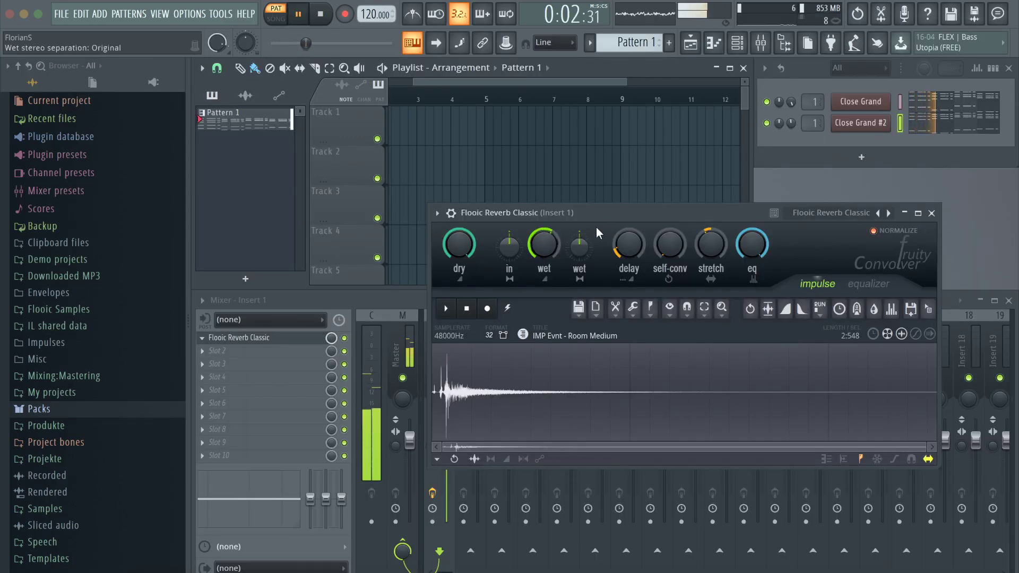
left_click_drag(607, 214, 593, 205)
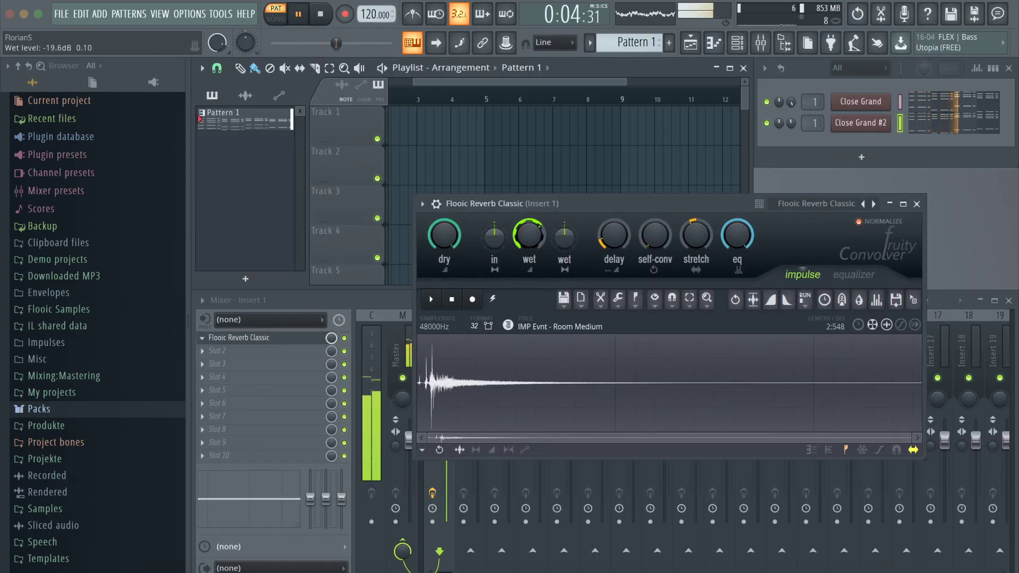
left_click_drag(529, 235, 529, 240)
key("space")
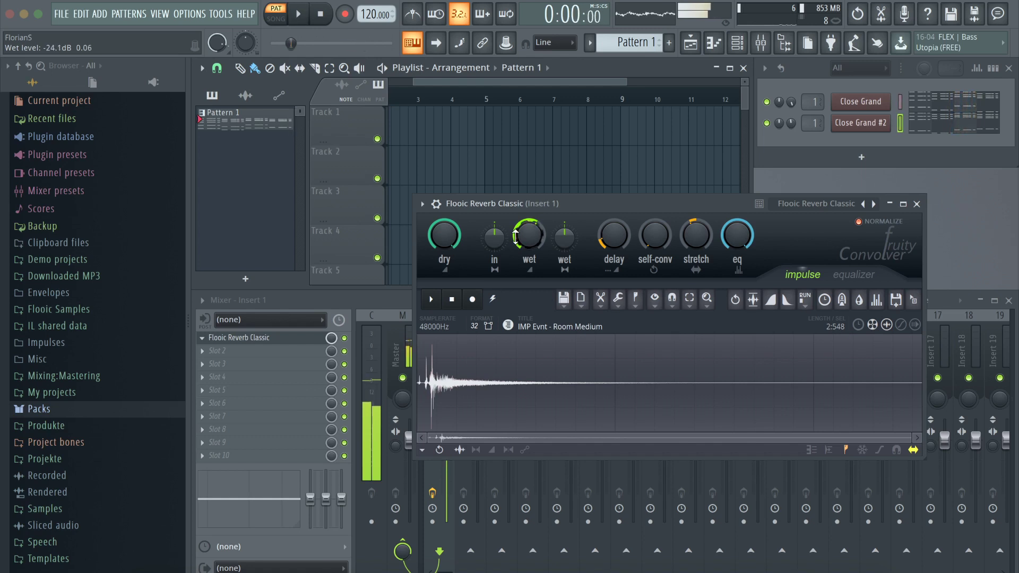
- In the convolver's equalizer, delete the two points at 72 Hz and reshape the 143 Hz point into a steep low cut just above 1 kHz
left_click(849, 274)
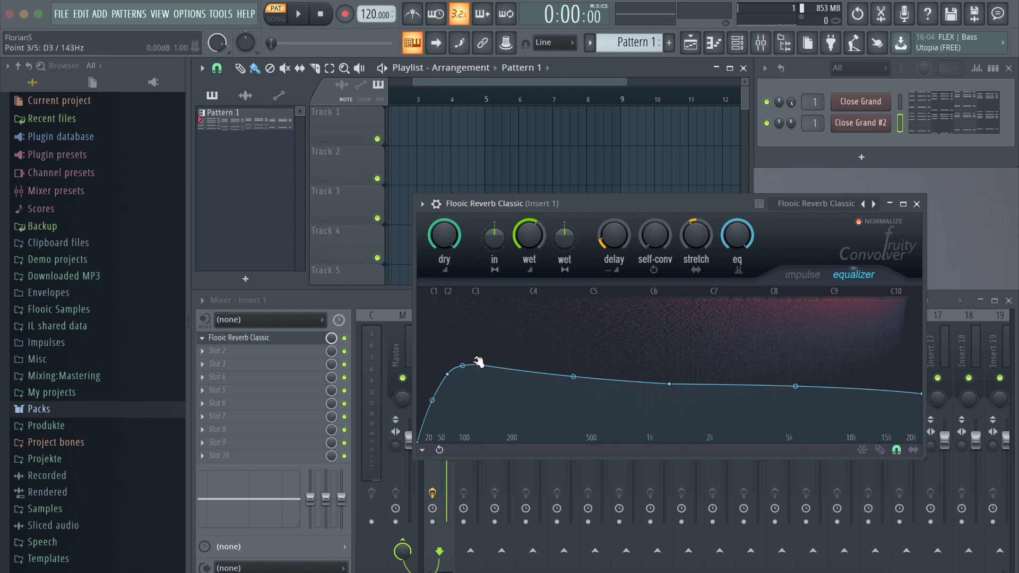
left_click_drag(478, 365, 484, 450)
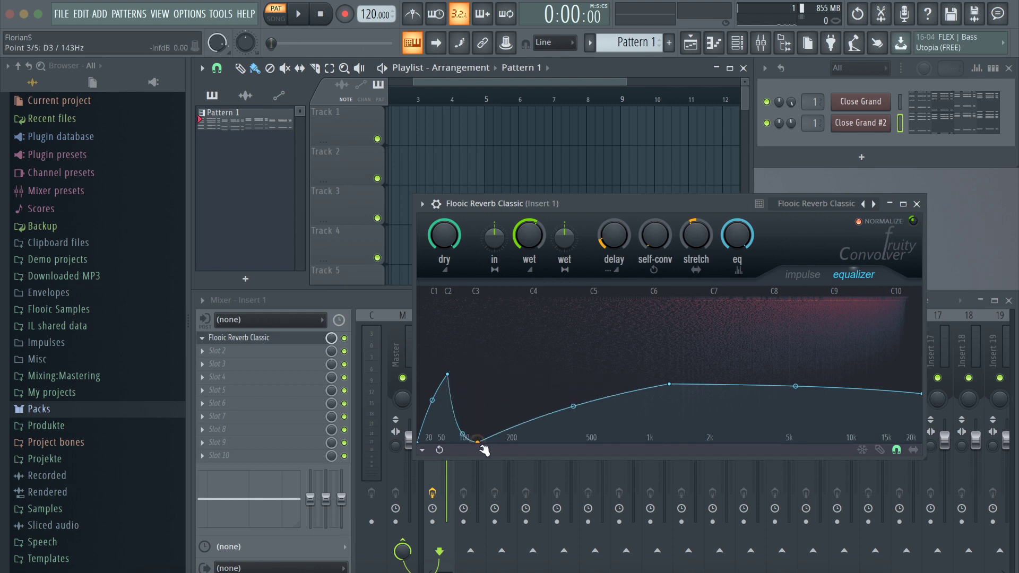
right_click(451, 376)
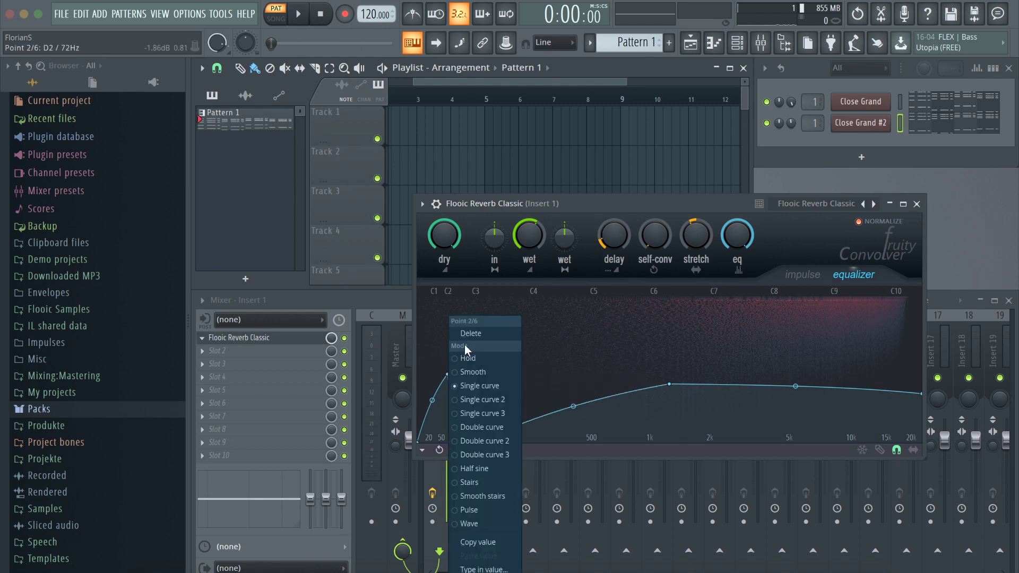
left_click(471, 333)
right_click(450, 378)
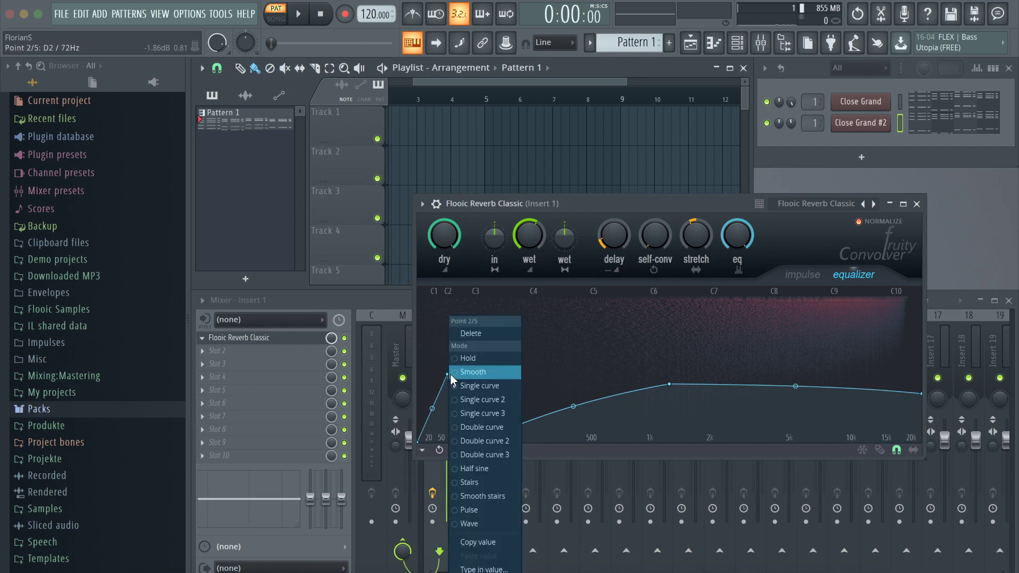
left_click(473, 333)
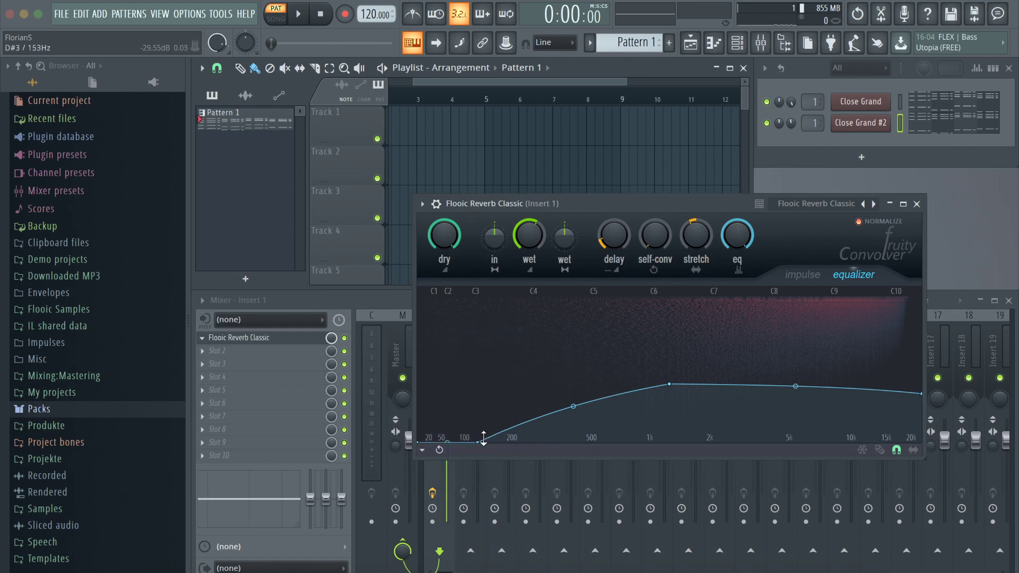
left_click_drag(479, 443, 662, 454)
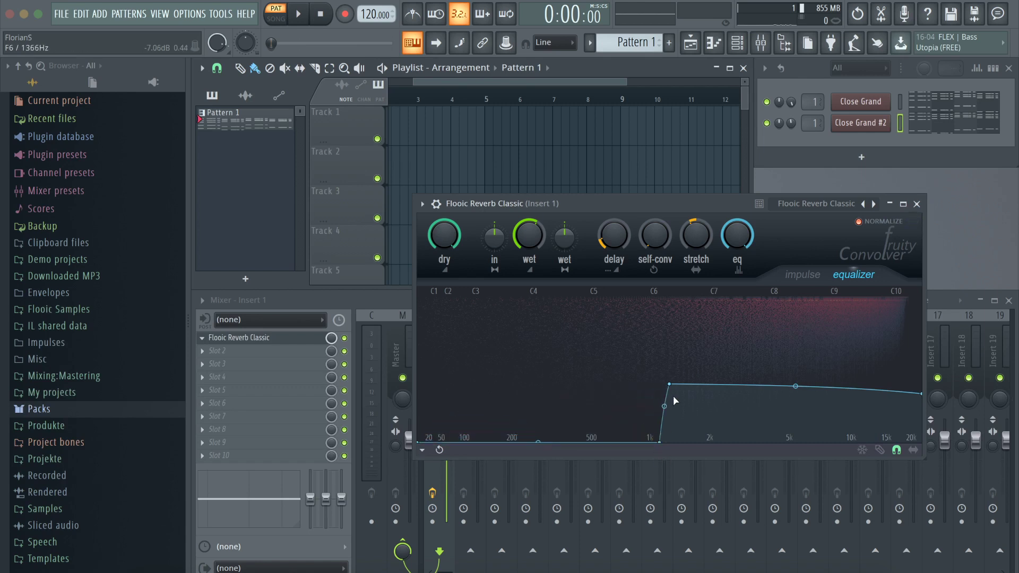
left_click_drag(673, 386, 740, 386)
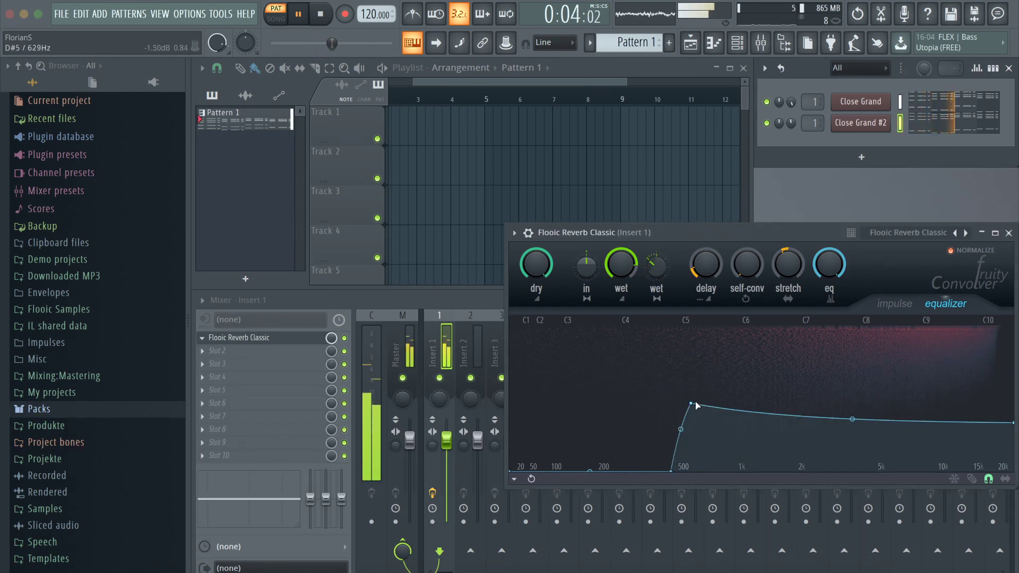
- Reshape the equalizer into a lower peak near 600 Hz with rolled-off highs, and audition the pattern at a wet level of about -7.9 dB
left_click_drag(691, 404, 691, 423)
key("space")
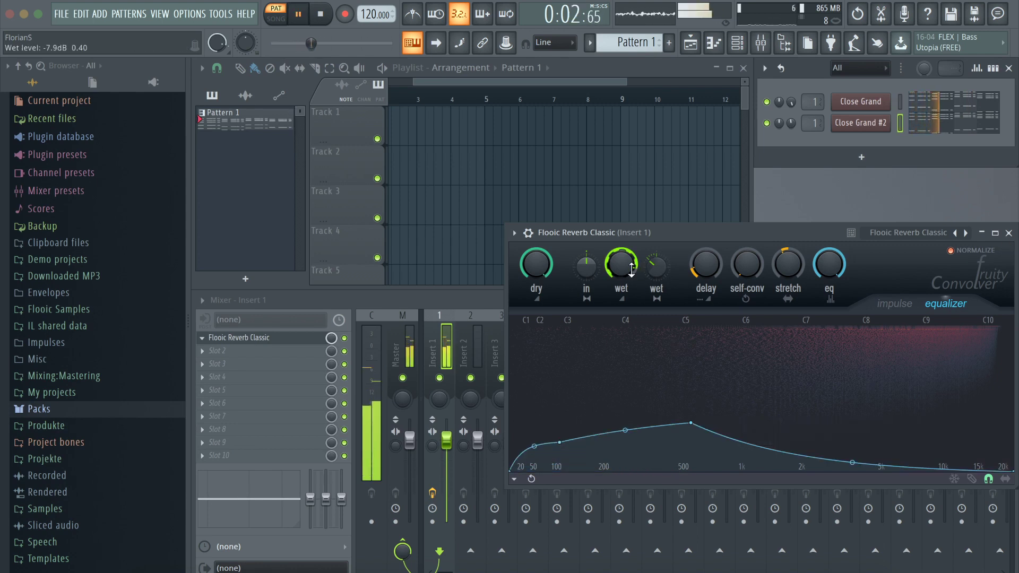
left_click_drag(639, 271, 639, 273)
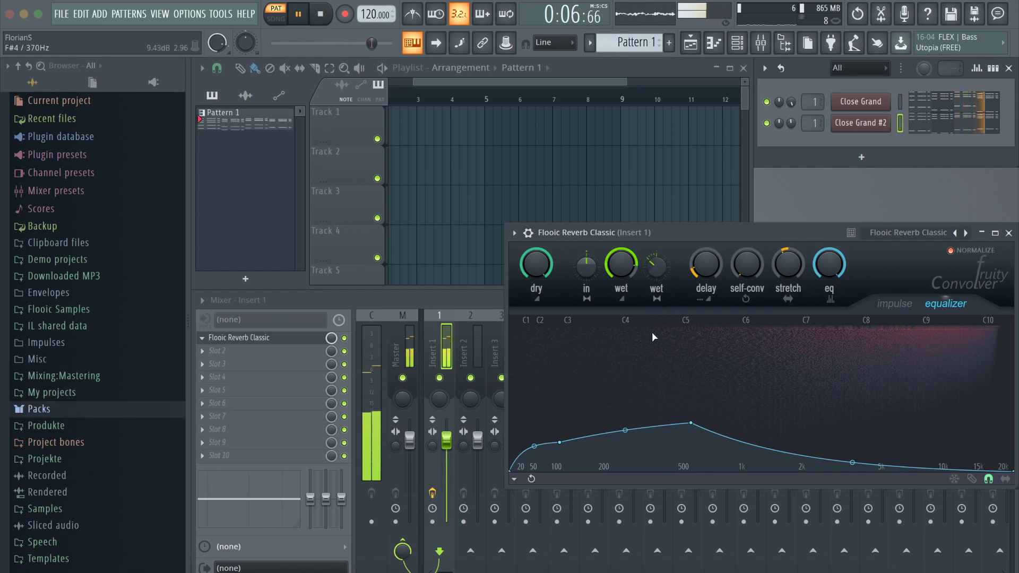
key("space")
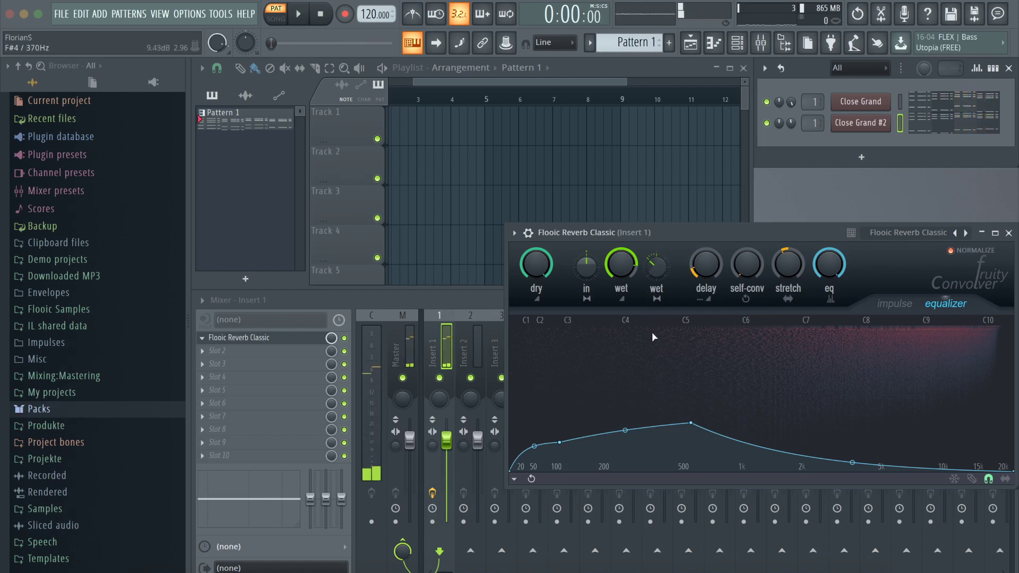